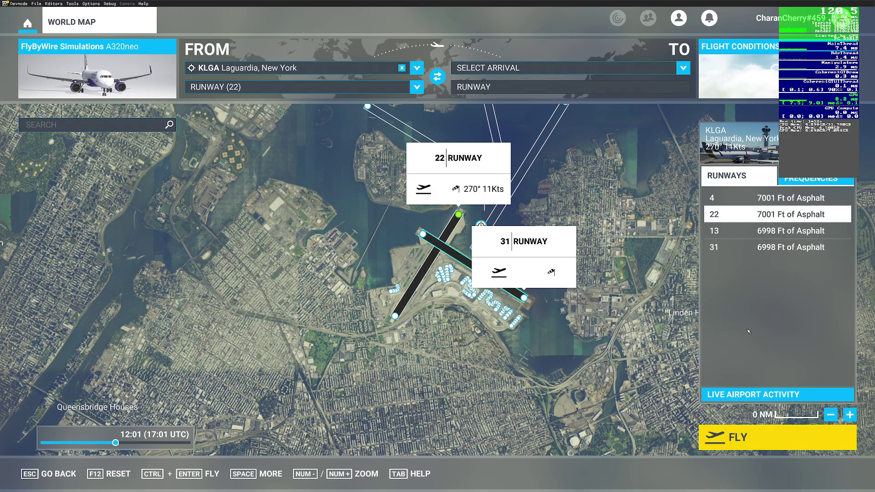
# Start the FlyByWire A320neo flight from KLGA runway 22 and look around the cockpit.
pyautogui.click(736, 428)
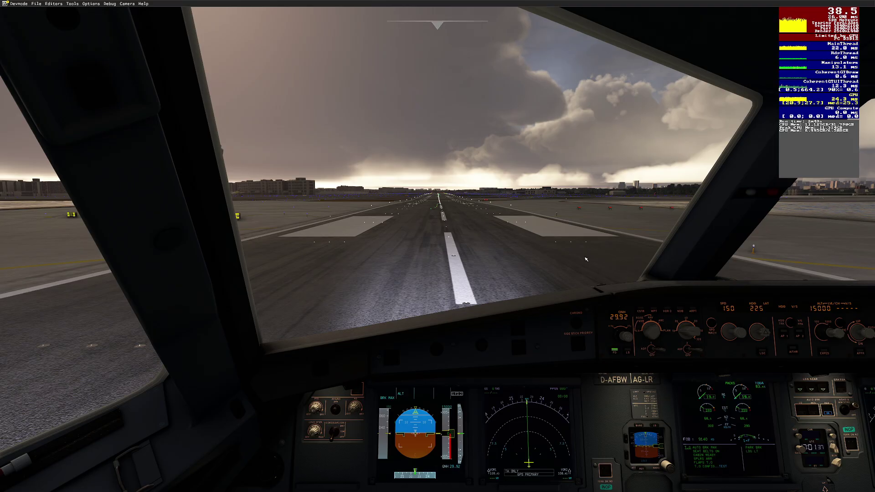
pyautogui.hotkey('ctrl', 'space')
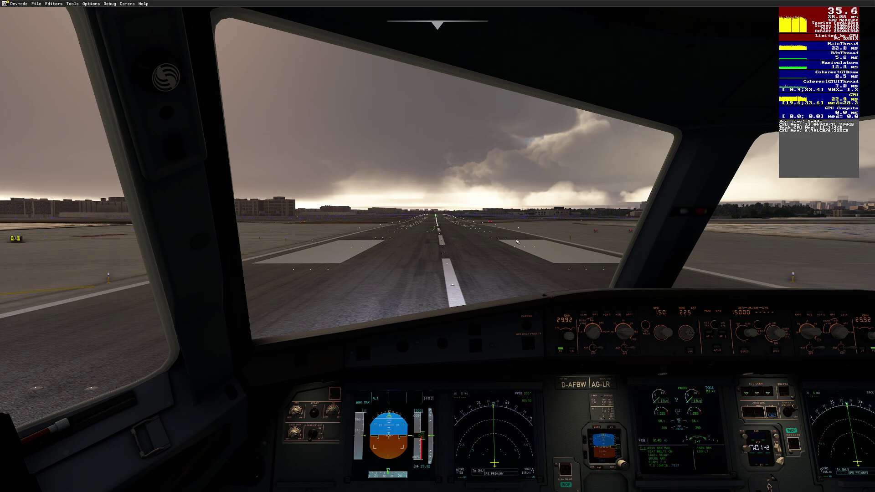
pyautogui.moveTo(517, 242); pyautogui.dragTo(684, 240)
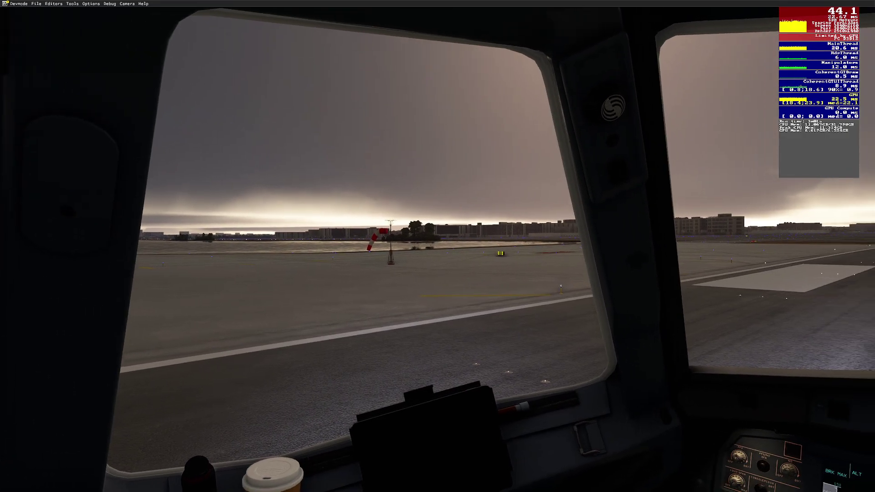
pyautogui.hotkey('ctrl', 'space')
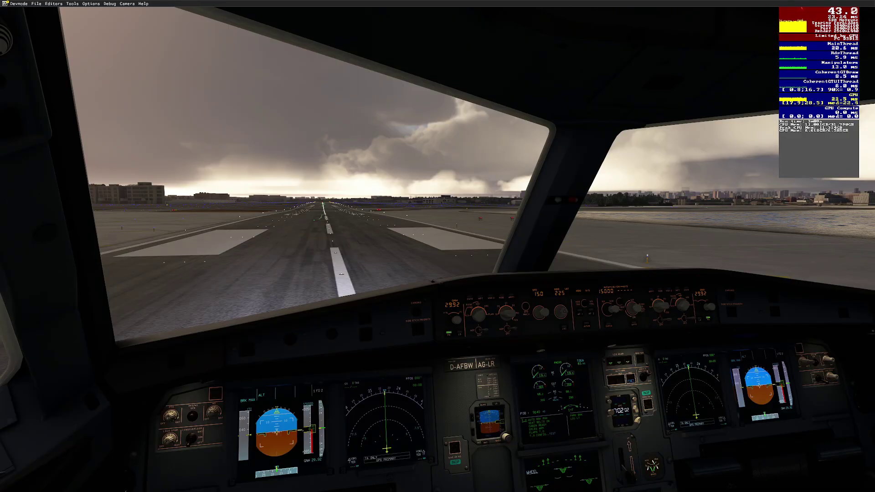
# View the aircraft from outside and orbit around to its nose on the runway.
pyautogui.press('End')
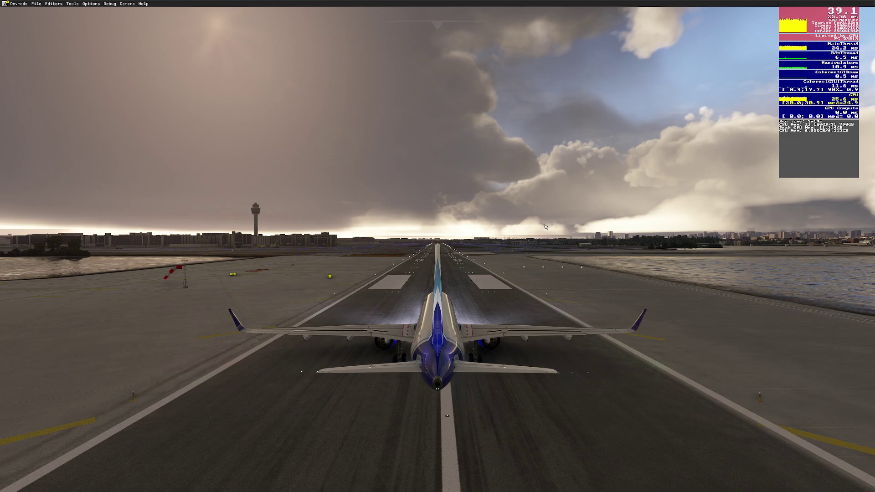
pyautogui.moveTo(546, 226); pyautogui.dragTo(874, 226)
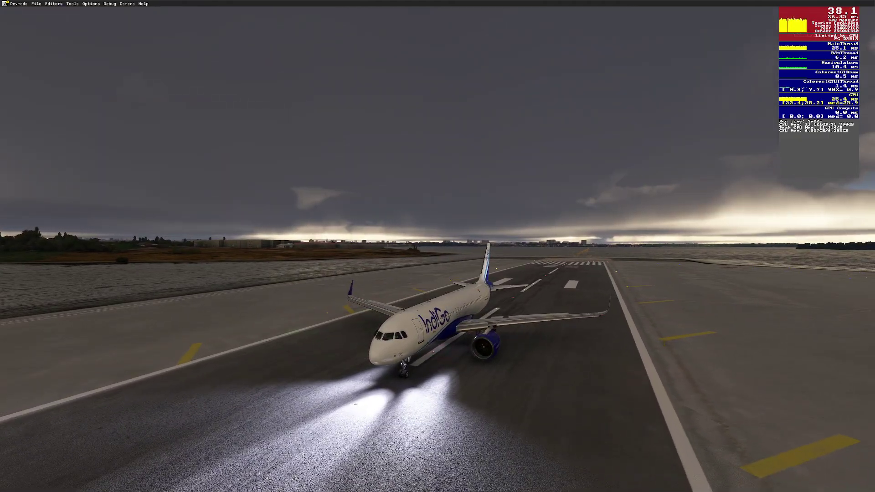
pyautogui.press('F10')
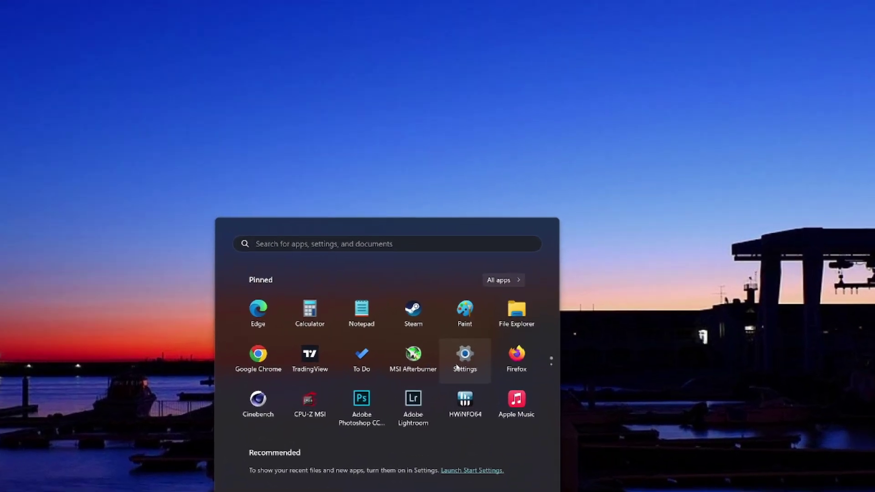
# Switch to Windows Settings and open the default graphics settings from the display's graphics page.
pyautogui.click(486, 309)
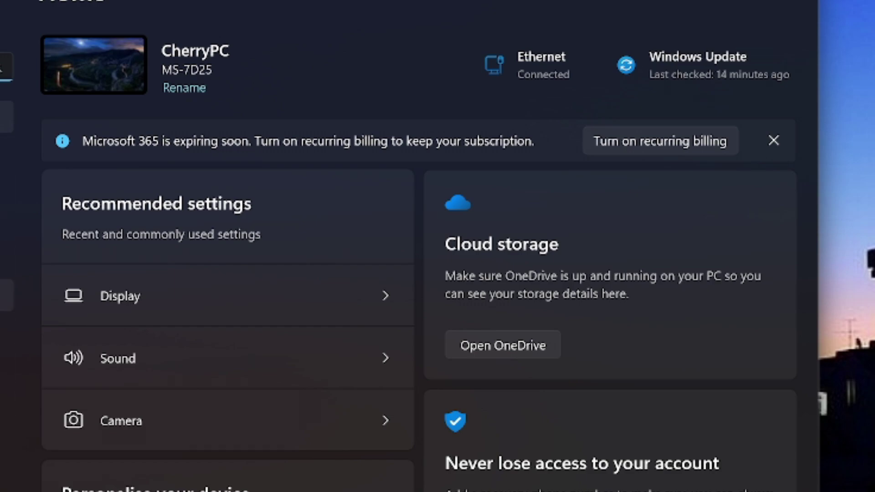
pyautogui.click(6, 153)
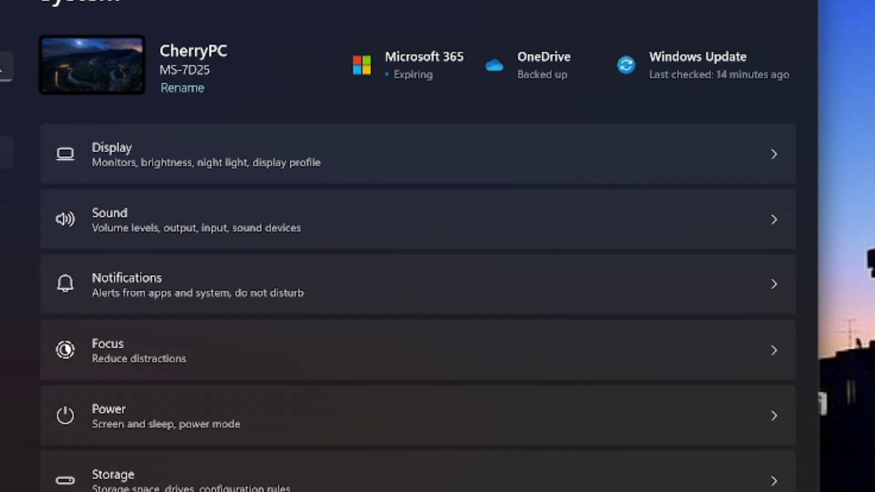
pyautogui.click(171, 156)
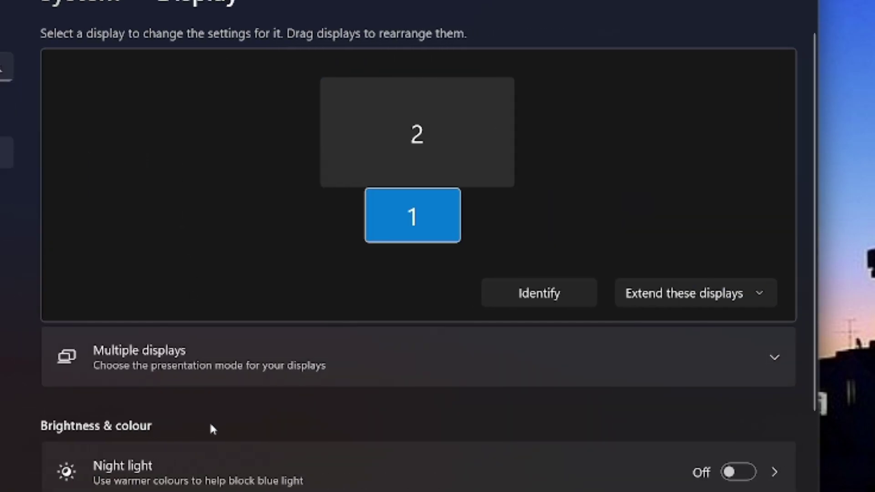
pyautogui.scroll(-10, 217, 409)
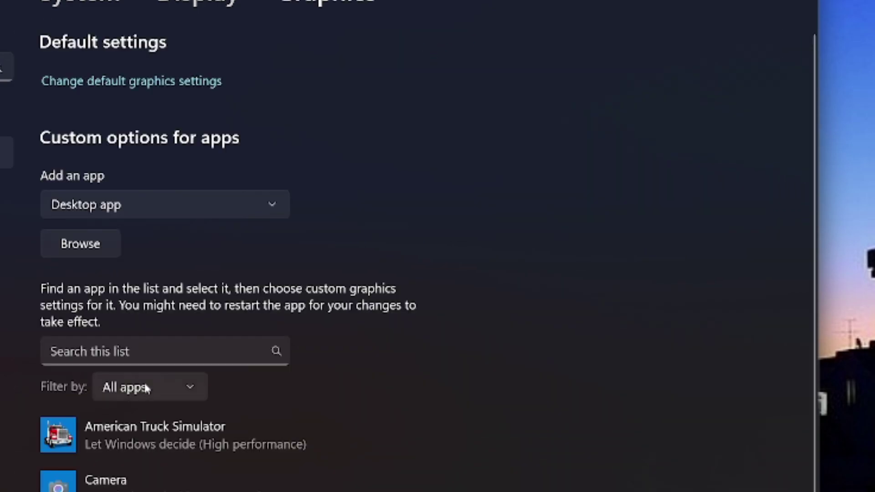
pyautogui.click(116, 85)
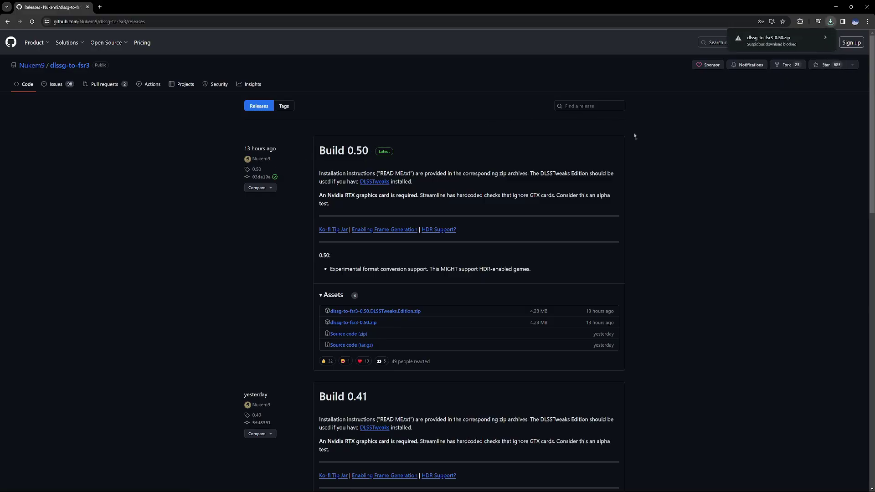
# Keep the blocked download dlssg-to-fsr3-0.50.zip and show it in its DLSS MOD folder.
pyautogui.click(824, 38)
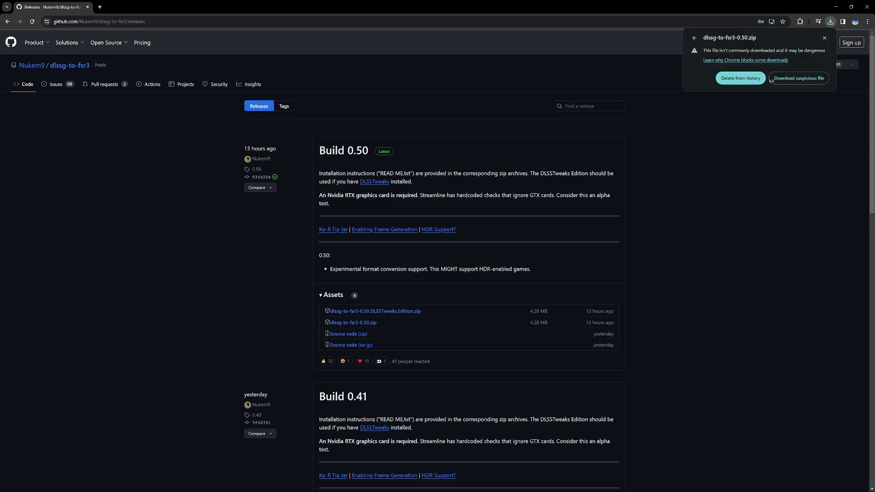
pyautogui.click(786, 79)
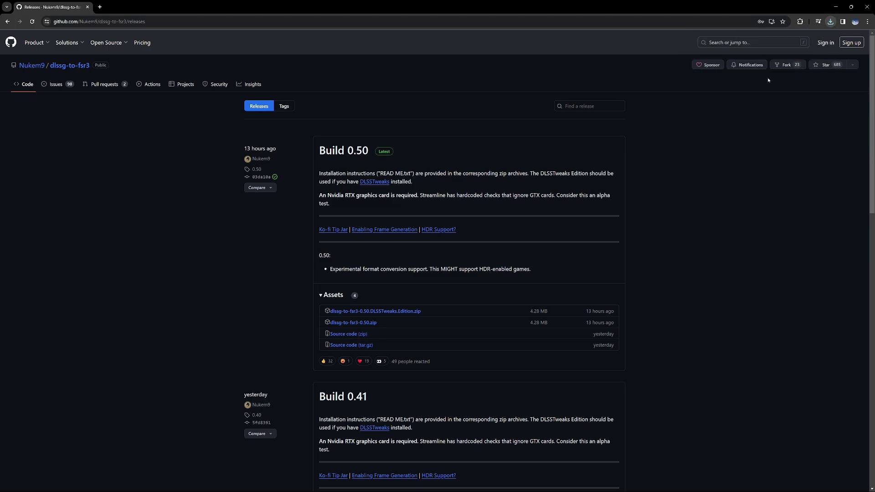
pyautogui.click(812, 52)
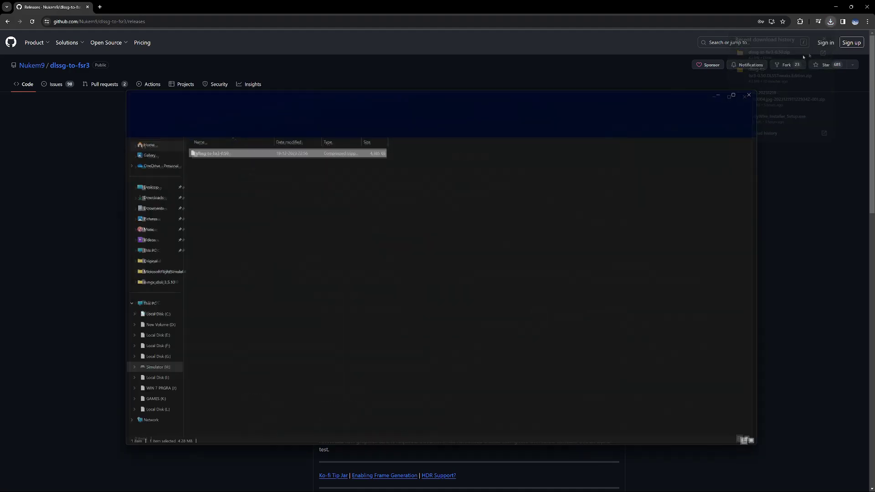
pyautogui.doubleClick(202, 8)
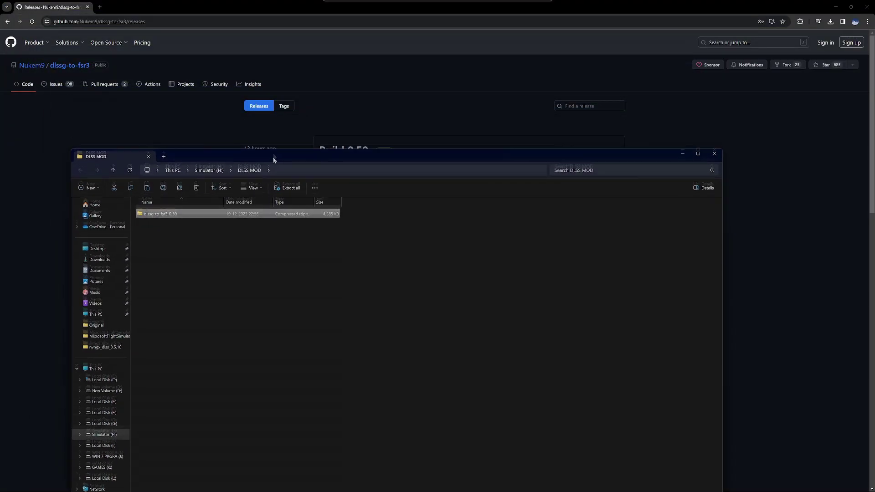
# Extract the dlssg-to-fsr3-0.50 archive with WinRAR into its own folder and open that folder.
pyautogui.rightClick(167, 217)
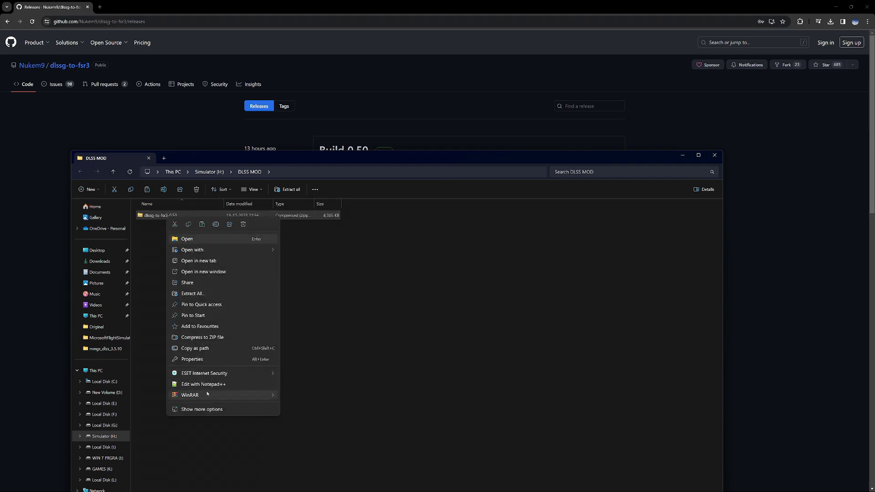
pyautogui.moveTo(214, 395)
pyautogui.click(309, 419)
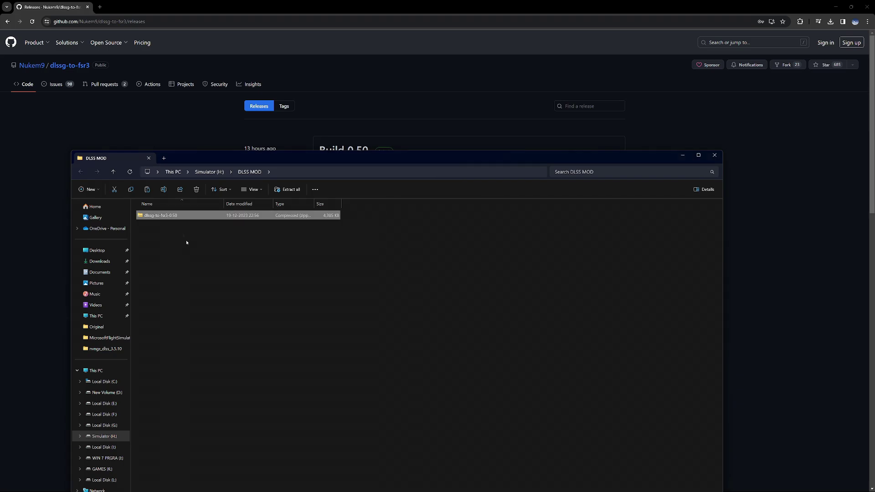
pyautogui.doubleClick(166, 216)
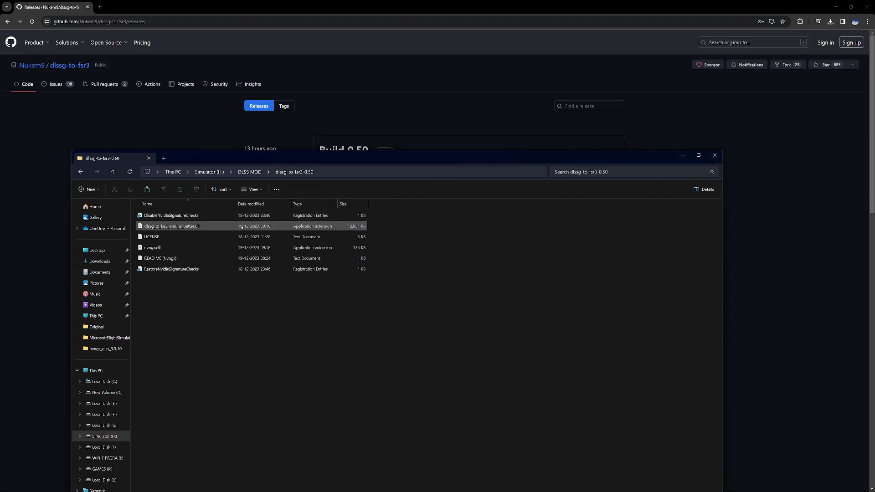
# Open the READ ME (Nvngx) file and move the folder window aside to expose the install instructions.
pyautogui.doubleClick(160, 257)
pyautogui.click(173, 269)
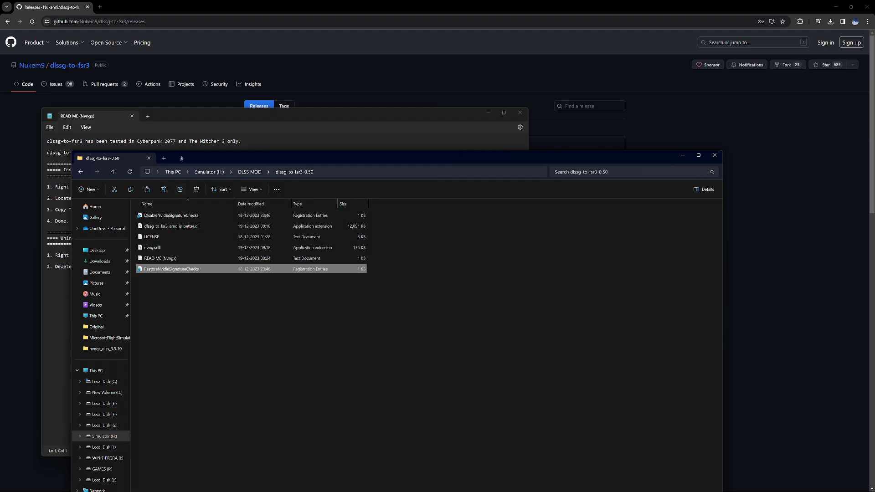
pyautogui.moveTo(182, 157); pyautogui.dragTo(244, 212)
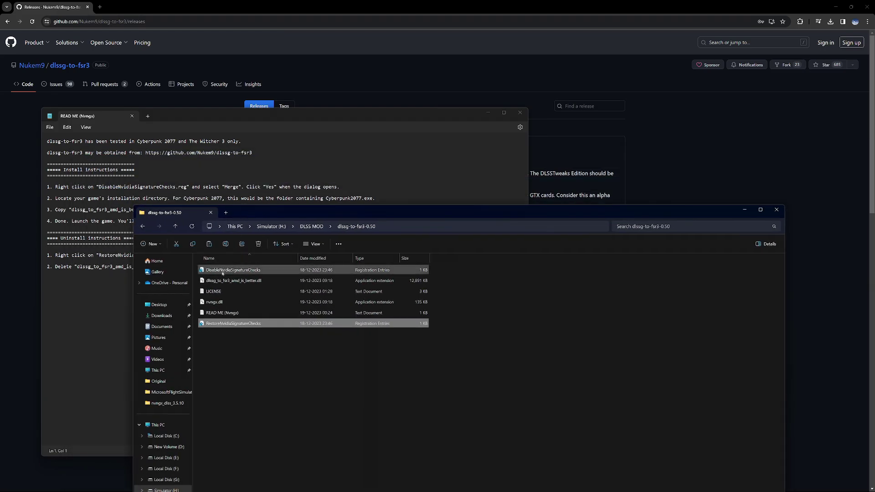
# Merge DisableNvidiaSignatureChecks into the registry and accept the confirmation.
pyautogui.click(223, 270)
pyautogui.rightClick(223, 271)
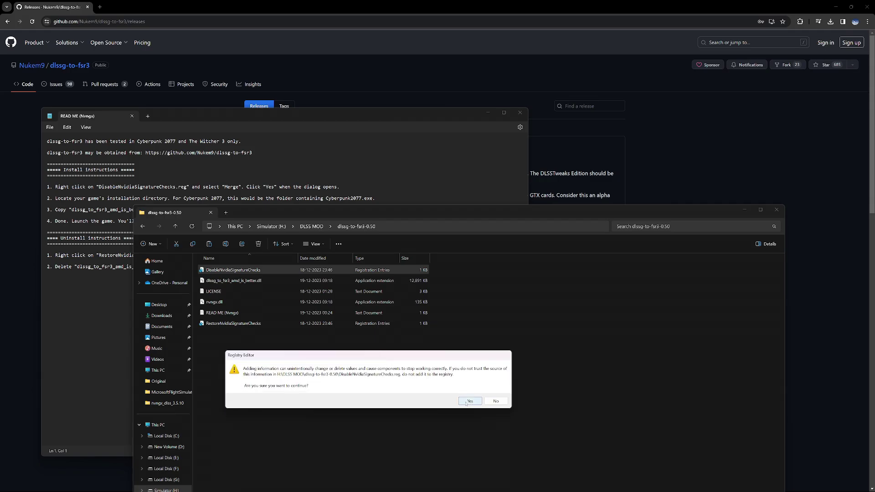
pyautogui.click(469, 400)
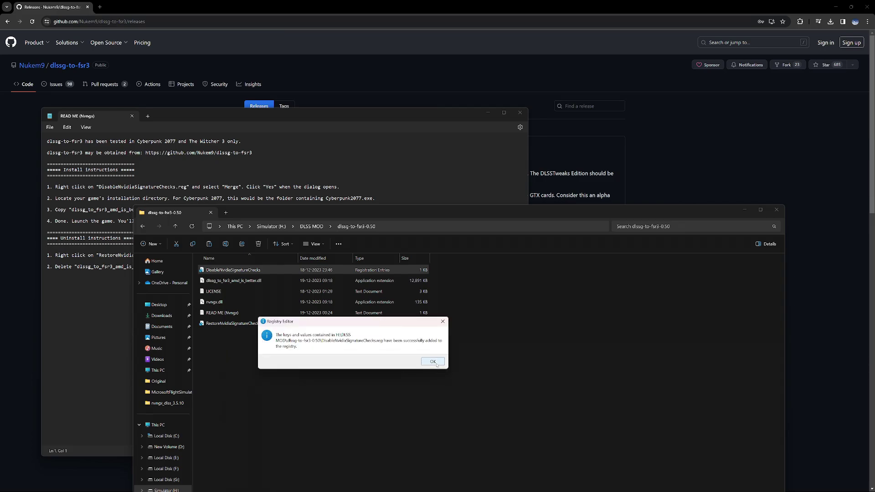
pyautogui.click(433, 362)
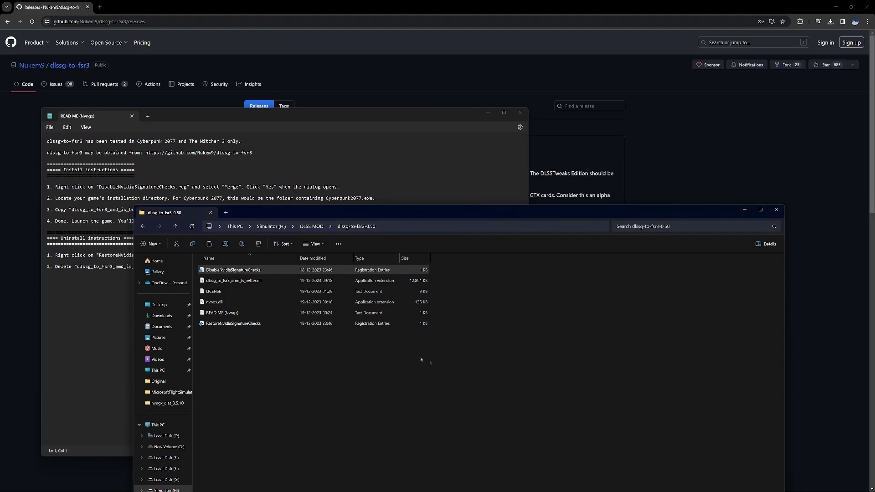
# Copy dlssg_to_fsr3_amd_is_better.dll and nvngx.dll from the extracted mod folder.
pyautogui.click(237, 280)
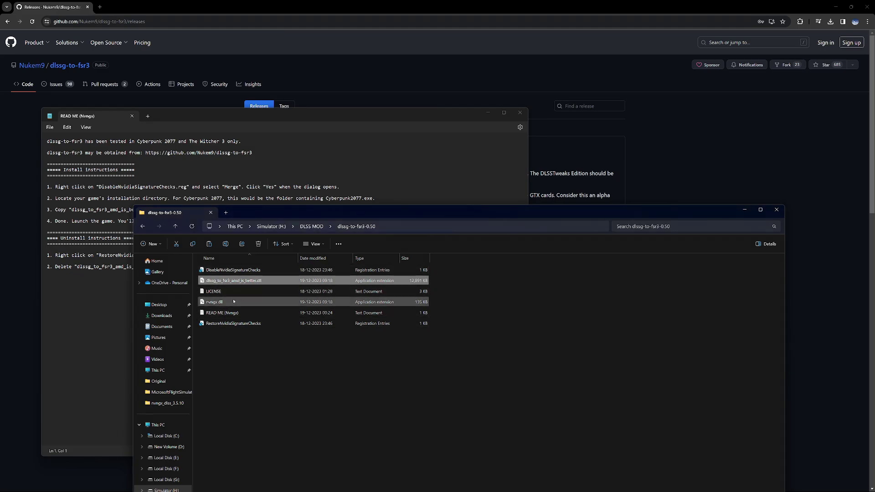
pyautogui.keyDown('ctrl'); pyautogui.click(234, 302); pyautogui.keyUp('ctrl')
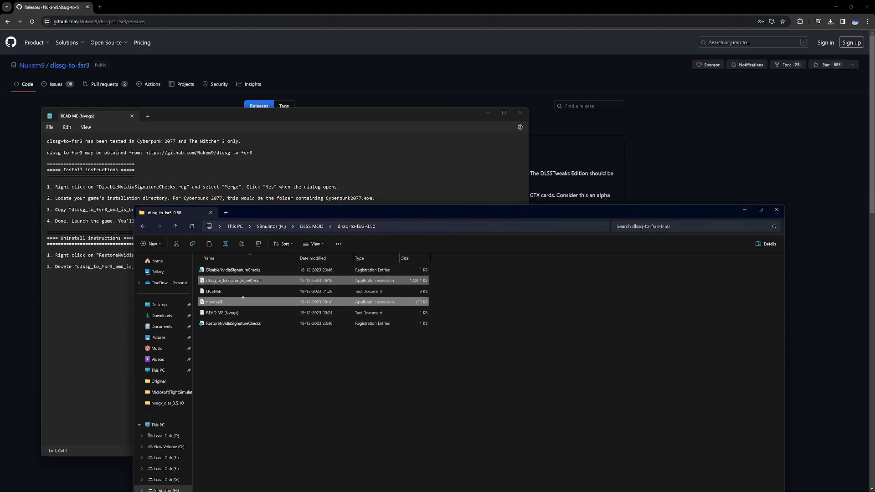
pyautogui.rightClick(244, 302)
pyautogui.click(266, 311)
# Switch to Steam and browse the local files of Microsoft Flight Simulator.
pyautogui.click(435, 490)
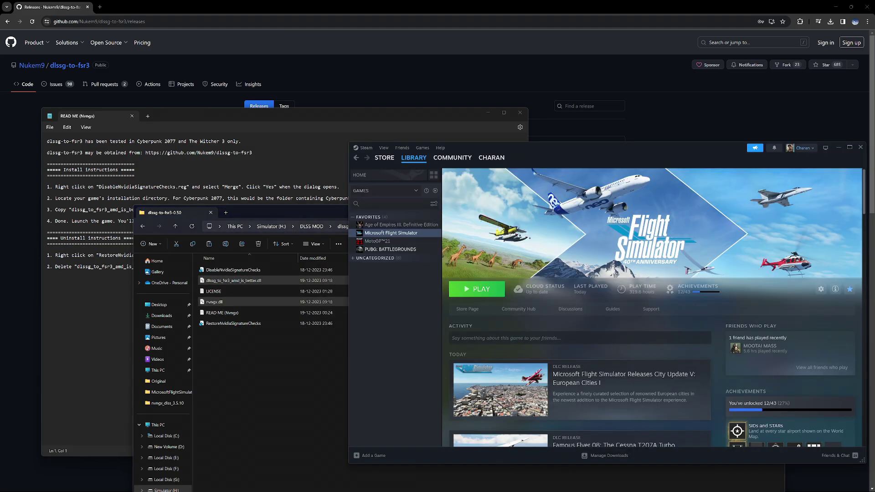
pyautogui.rightClick(382, 234)
pyautogui.moveTo(410, 272)
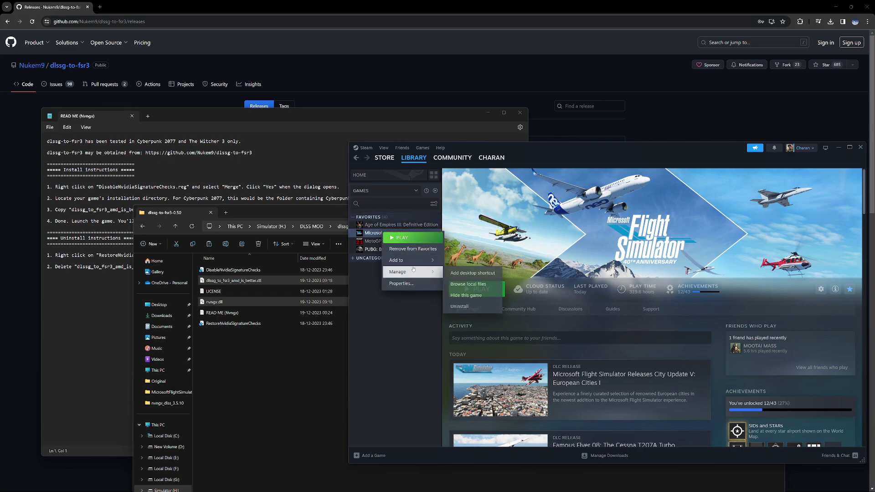
pyautogui.click(464, 284)
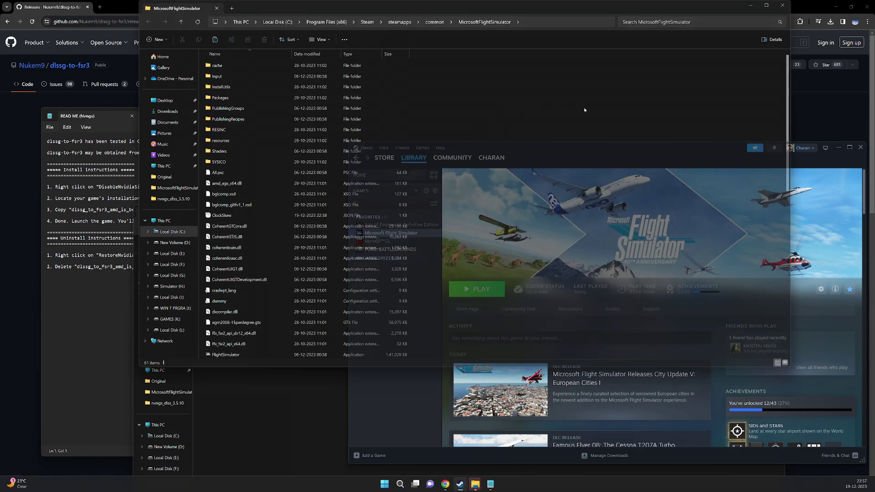
# Paste the two copied DLL files into the MicrosoftFlightSimulator folder and return to the readme.
pyautogui.rightClick(605, 105)
pyautogui.click(613, 112)
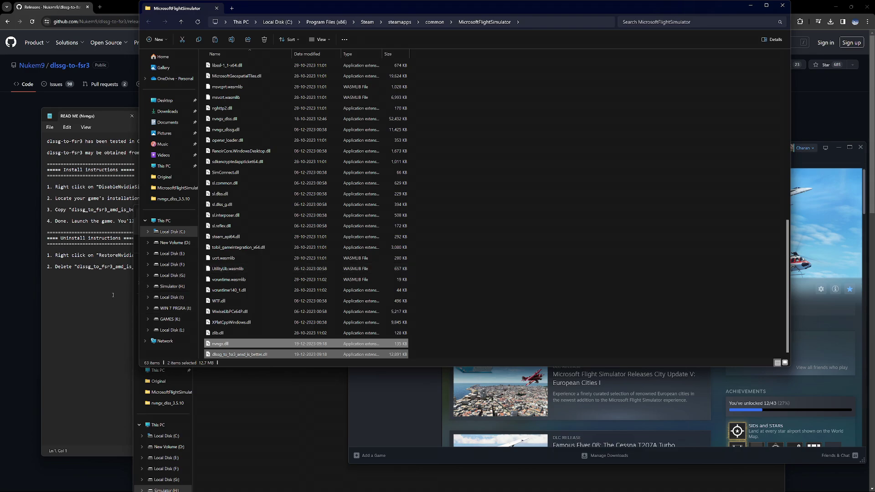
pyautogui.click(113, 295)
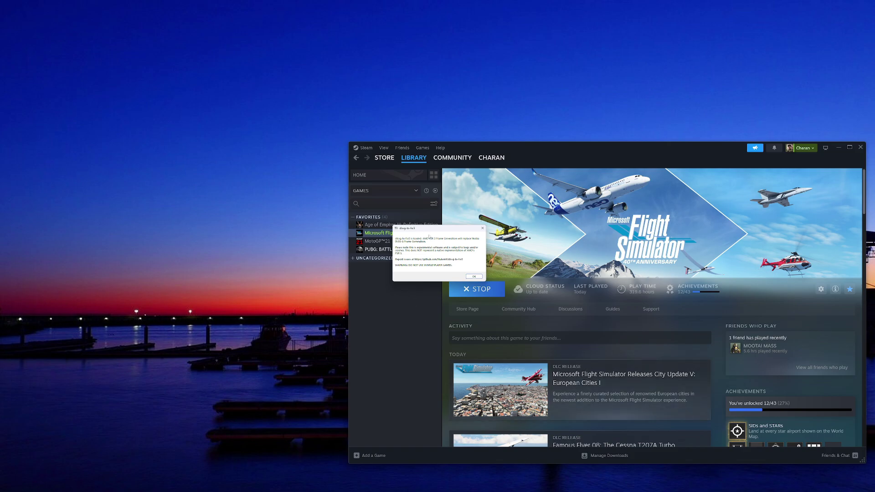
# Acknowledge the dlssg-to-fsr3 startup notice and open the simulator's General Options.
pyautogui.click(473, 276)
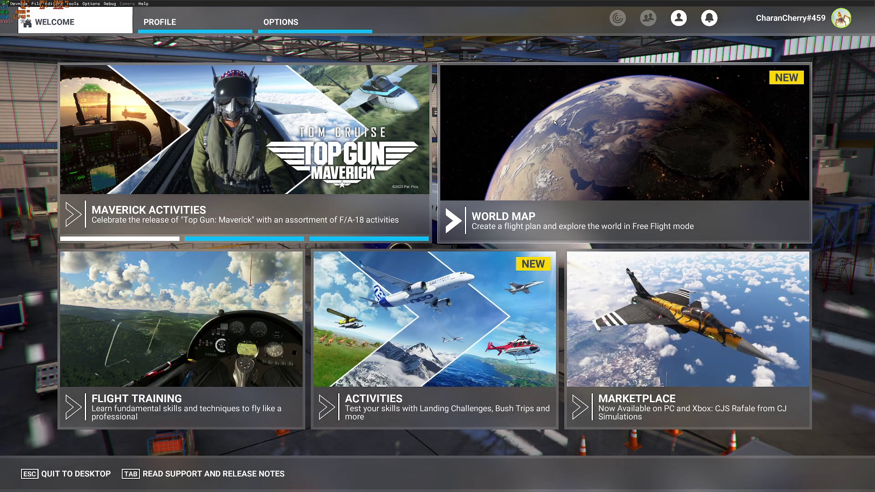
pyautogui.click(286, 24)
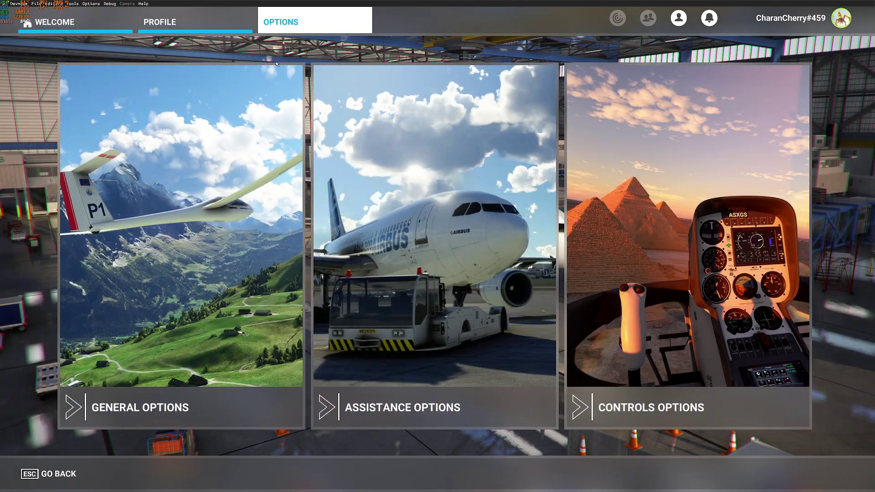
pyautogui.click(213, 207)
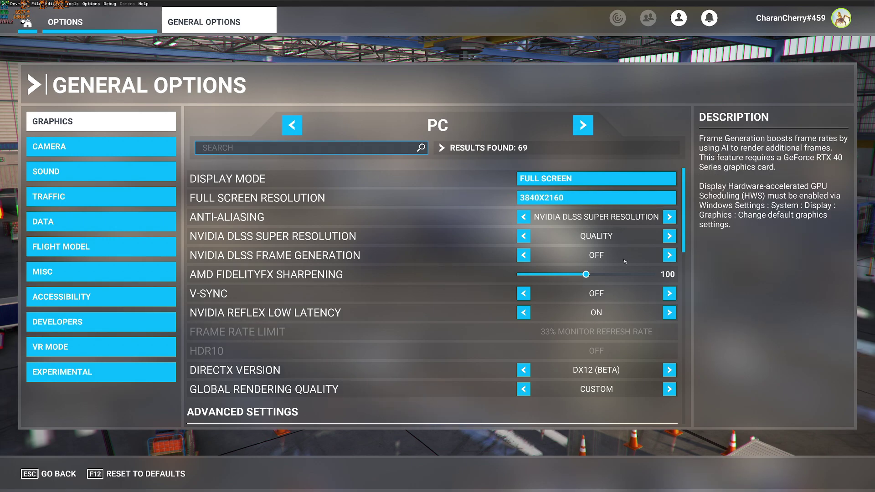
# Turn on NVIDIA DLSS Frame Generation, apply and save the graphics settings, and leave the options.
pyautogui.click(668, 255)
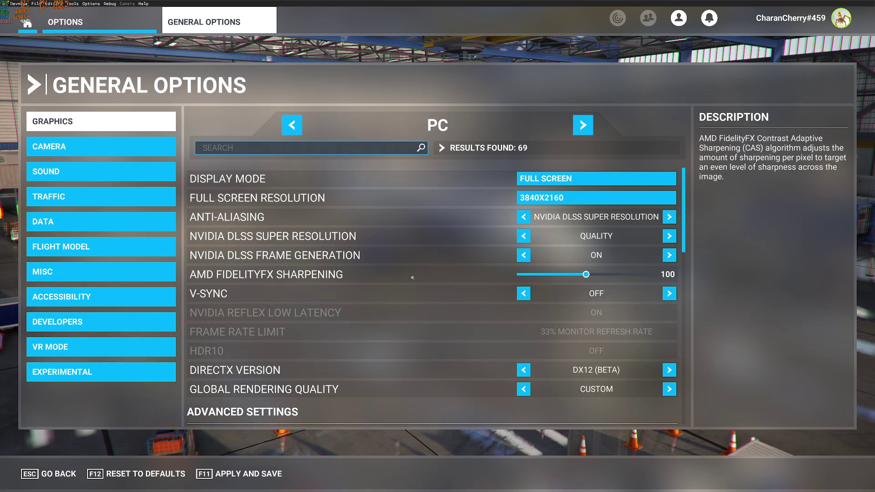
pyautogui.click(230, 473)
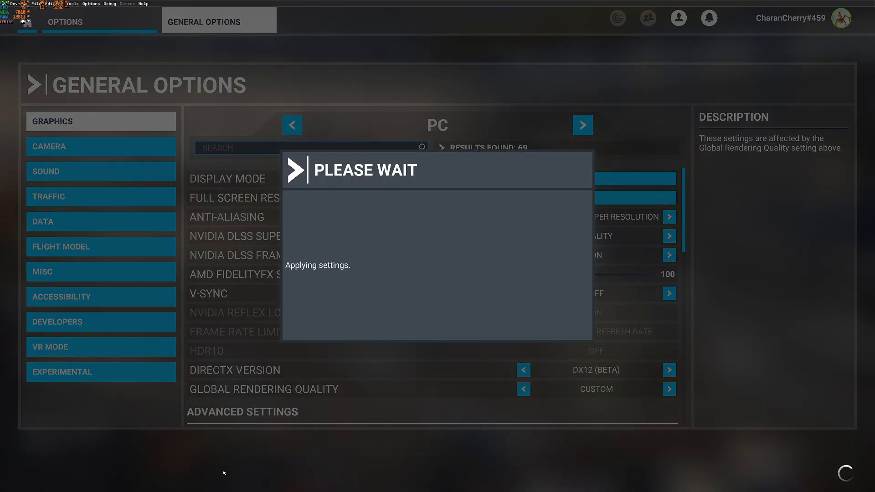
pyautogui.press('Escape')
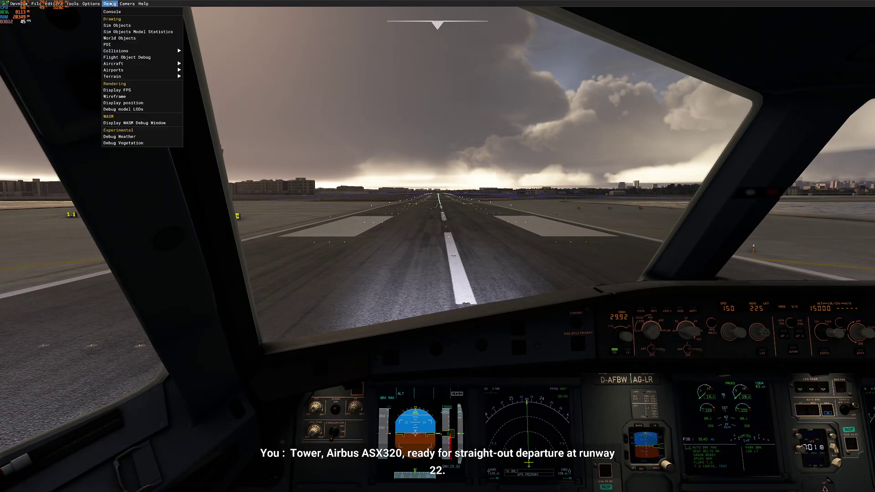
# Turn on the developer FPS display in the flight and look at the aircraft from the cockpit and outside.
pyautogui.click(122, 90)
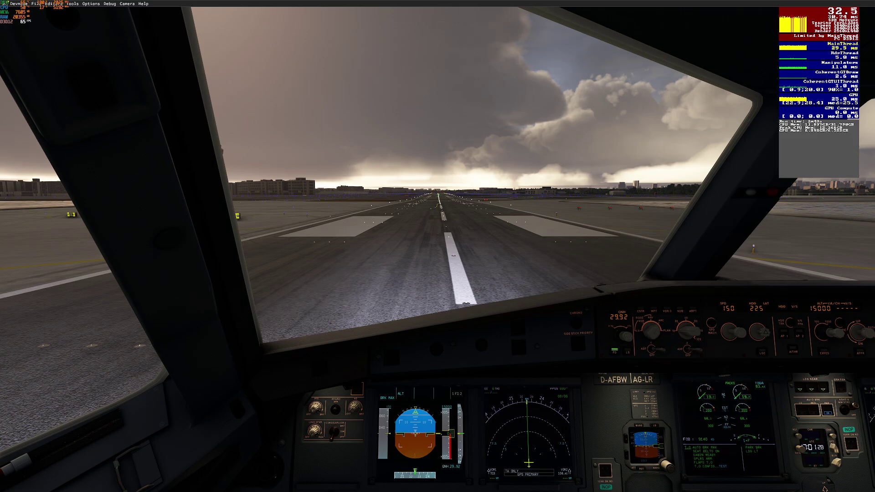
pyautogui.moveTo(409, 133); pyautogui.dragTo(558, 143)
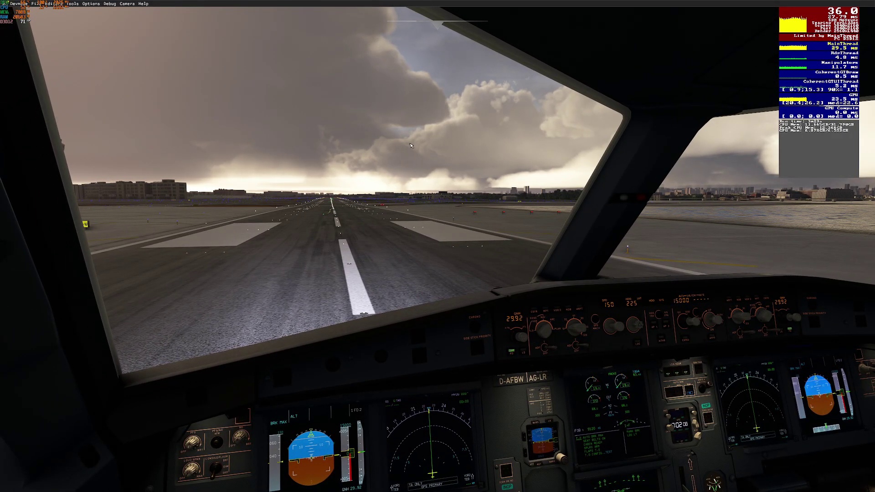
pyautogui.press('End')
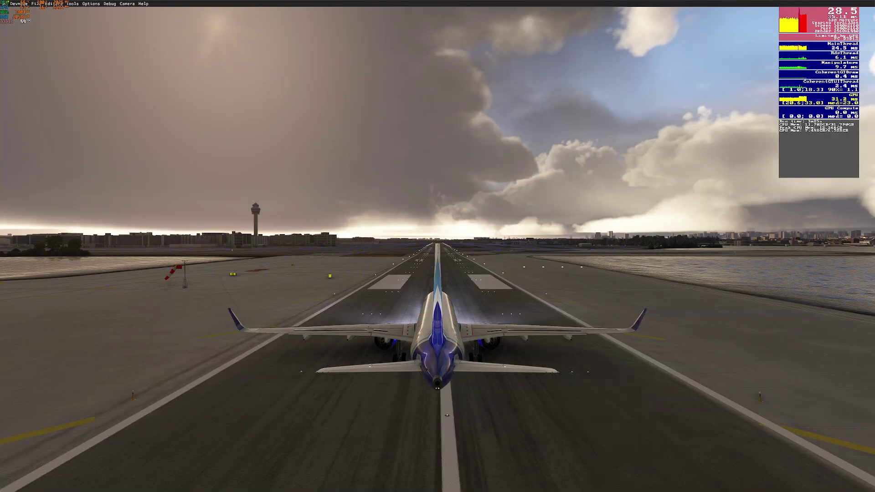